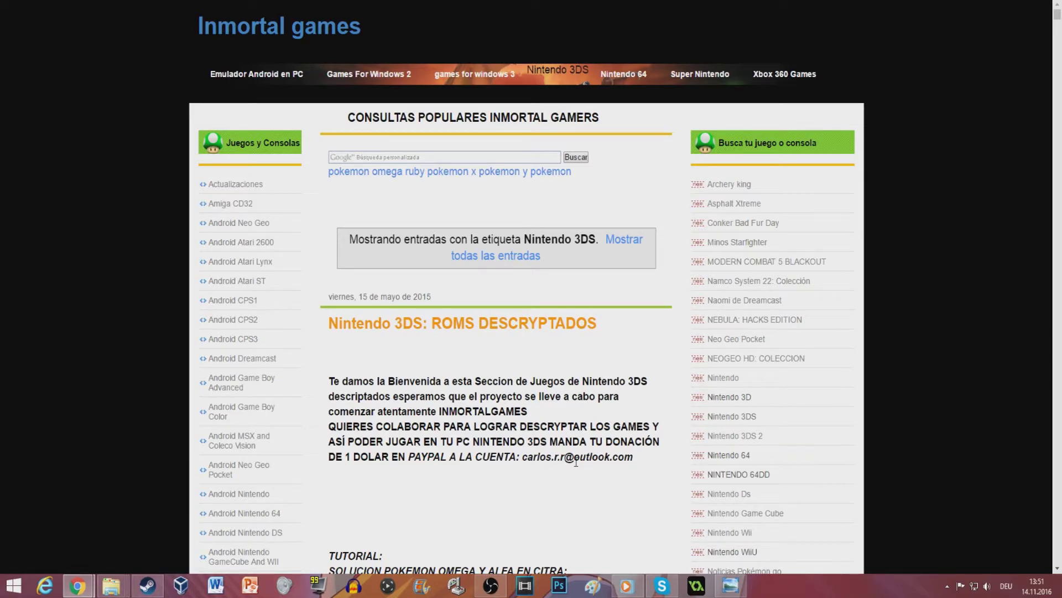
Scroll the Nintendo 3DS ROMs post past the CITRA POKE Ver5 title down to the Pokemon Sun entry.
scroll(585, 376, "down", 2)
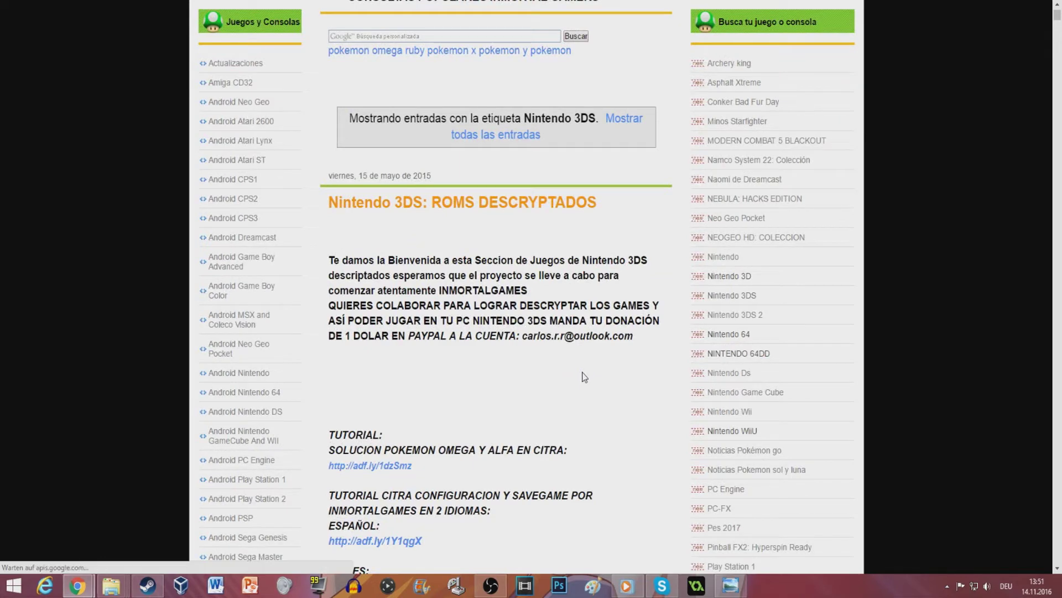
scroll(584, 377, "down", 3)
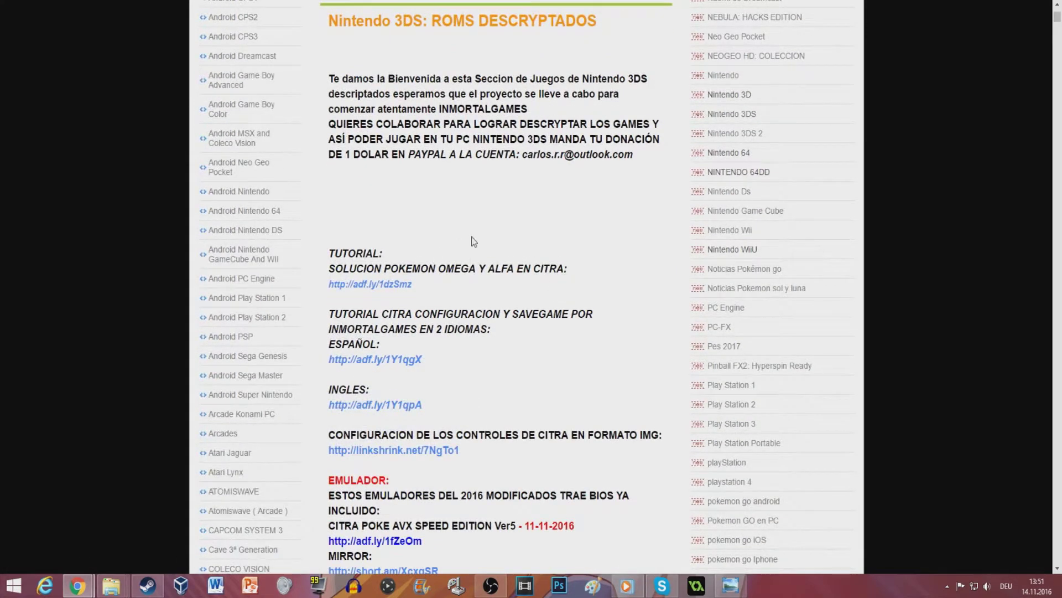
scroll(473, 242, "down", 2)
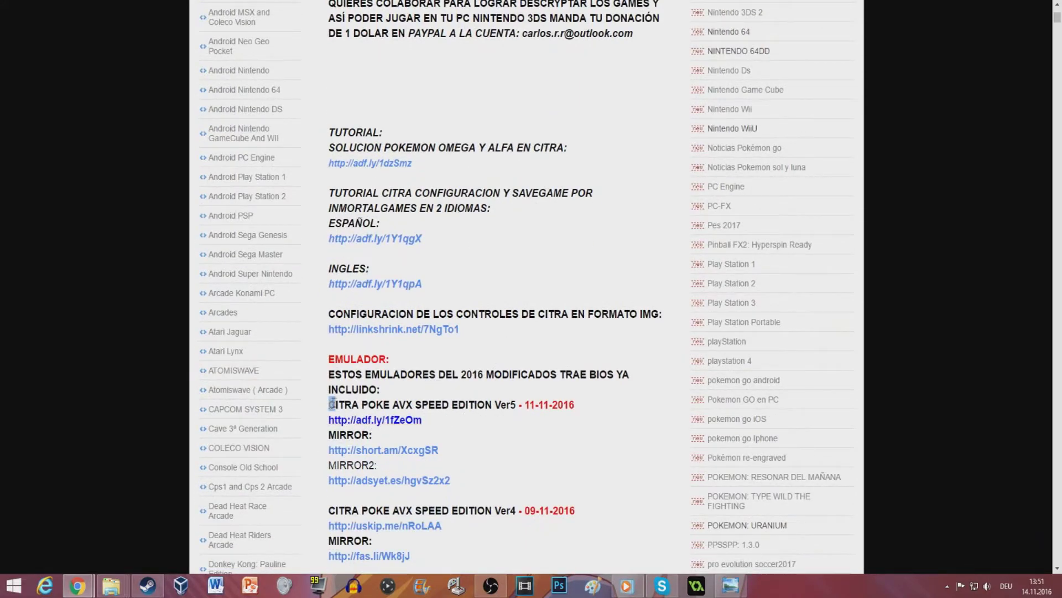
left_click_drag(332, 403, 392, 407)
left_click(562, 394)
scroll(591, 413, "down", 7)
scroll(563, 360, "down", 20)
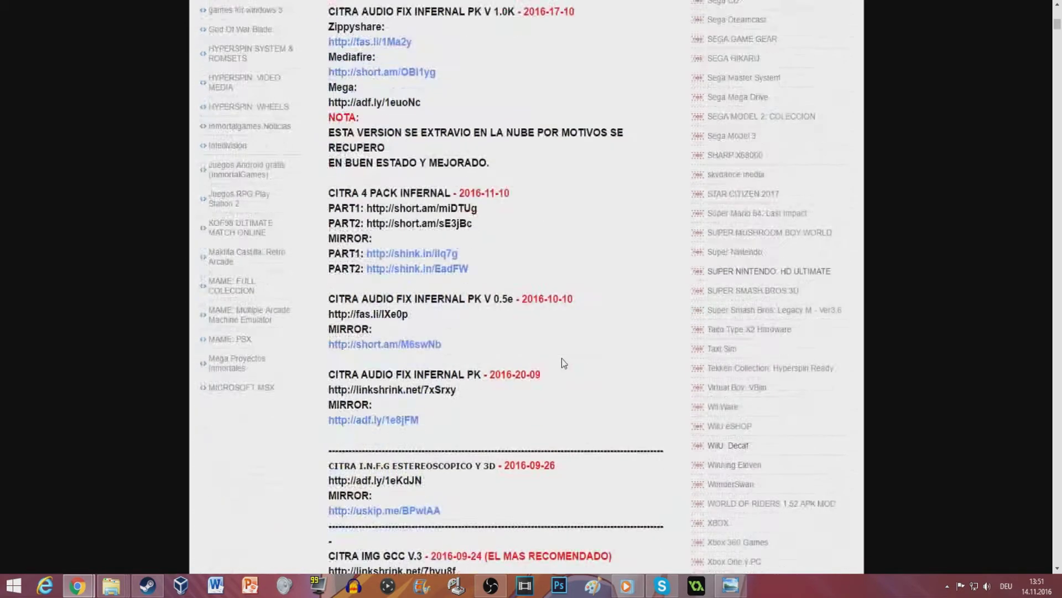
Scroll between the Pokemon Sun and Moon entries, then leave the adf.ly ad page for the emulator links.
scroll(562, 357, "down", 14)
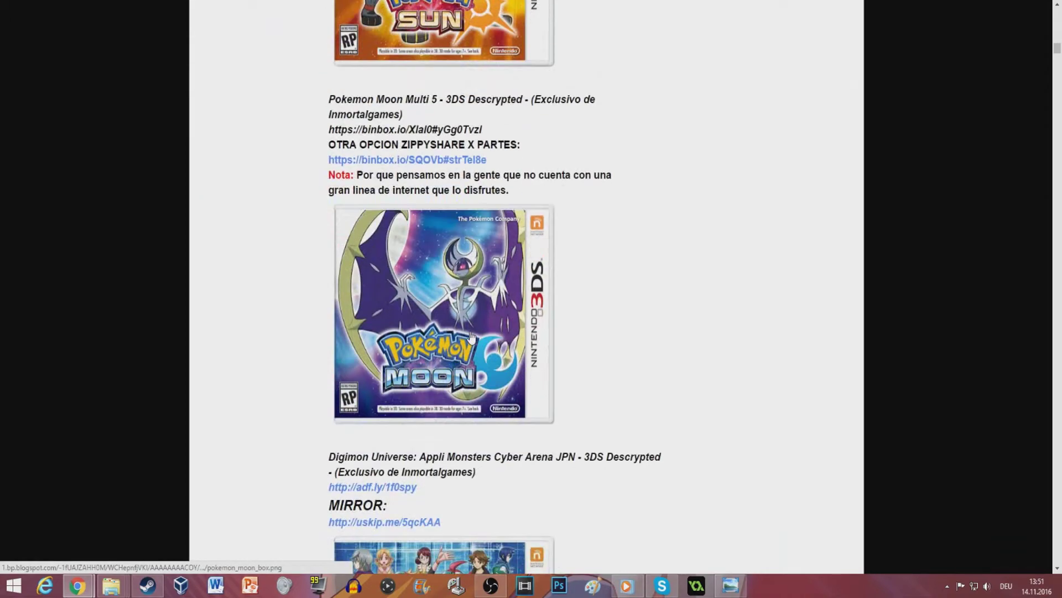
scroll(470, 336, "up", 5)
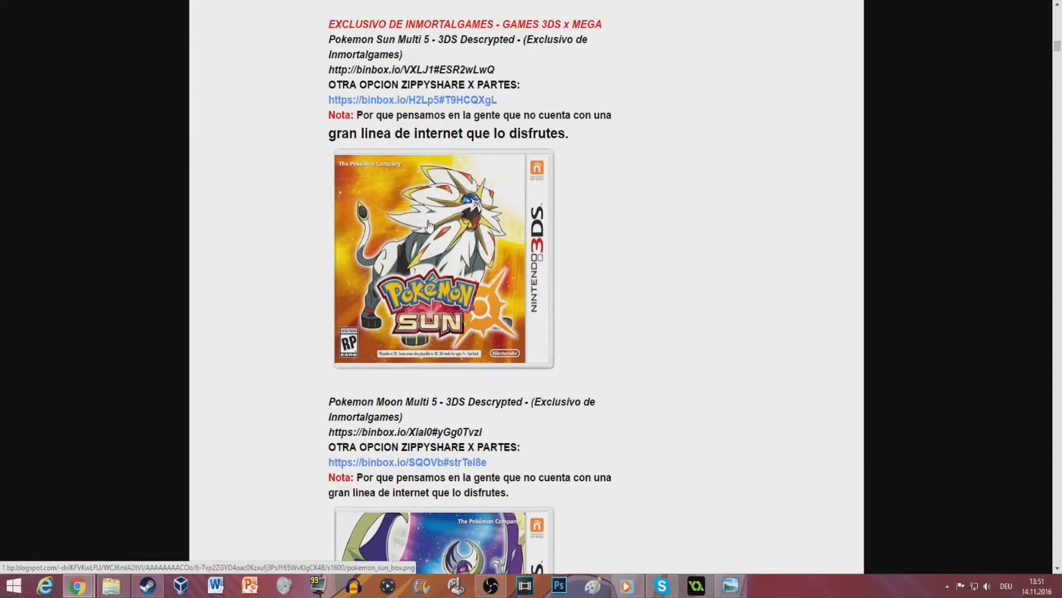
scroll(429, 224, "down", 5)
scroll(429, 224, "up", 5)
scroll(377, 337, "down", 3)
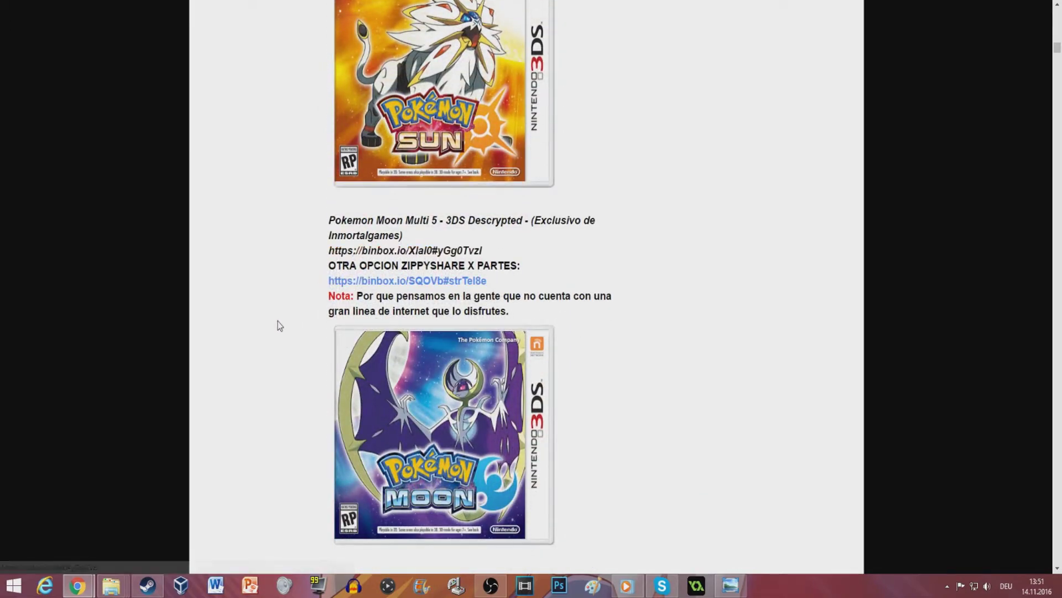
scroll(278, 324, "up", 20)
scroll(279, 325, "up", 15)
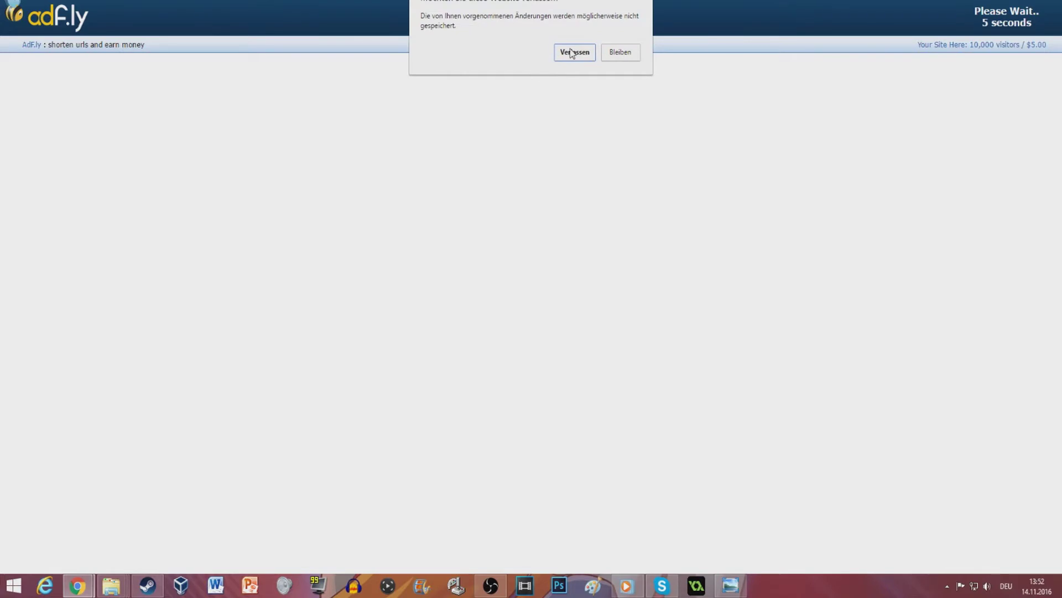
left_click(573, 51)
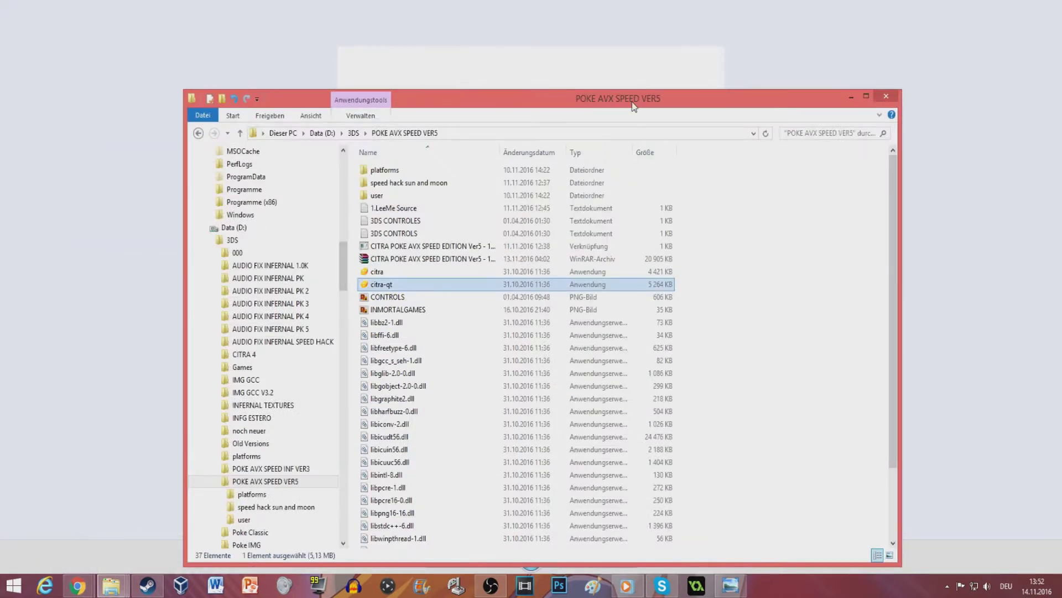
Move the Explorer window higher and select the CITRA POKE AVX SPEED EDITION Ver5 archive.
left_click_drag(634, 106, 629, 48)
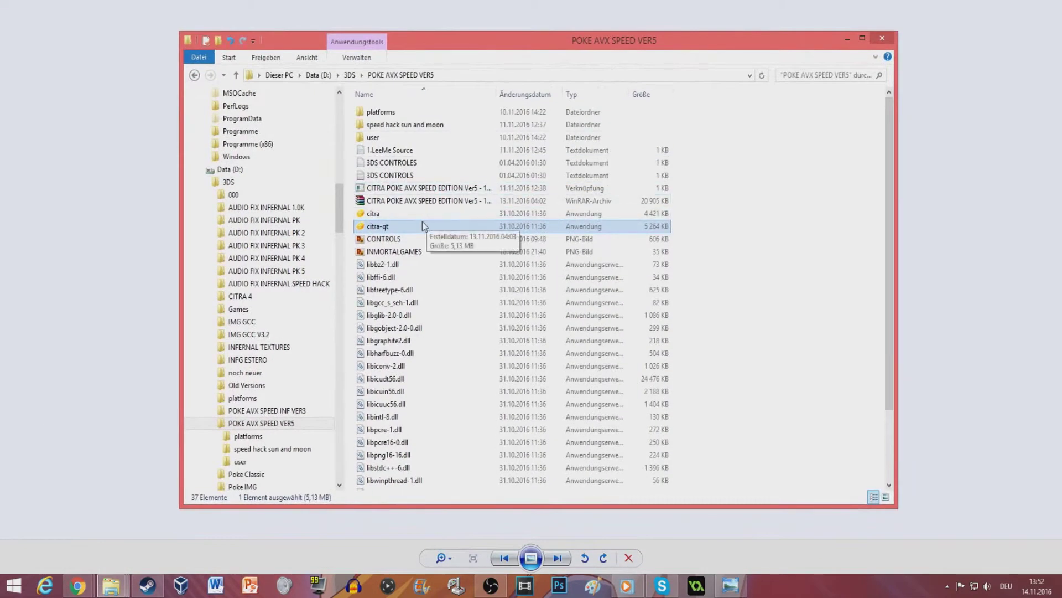
left_click(462, 203)
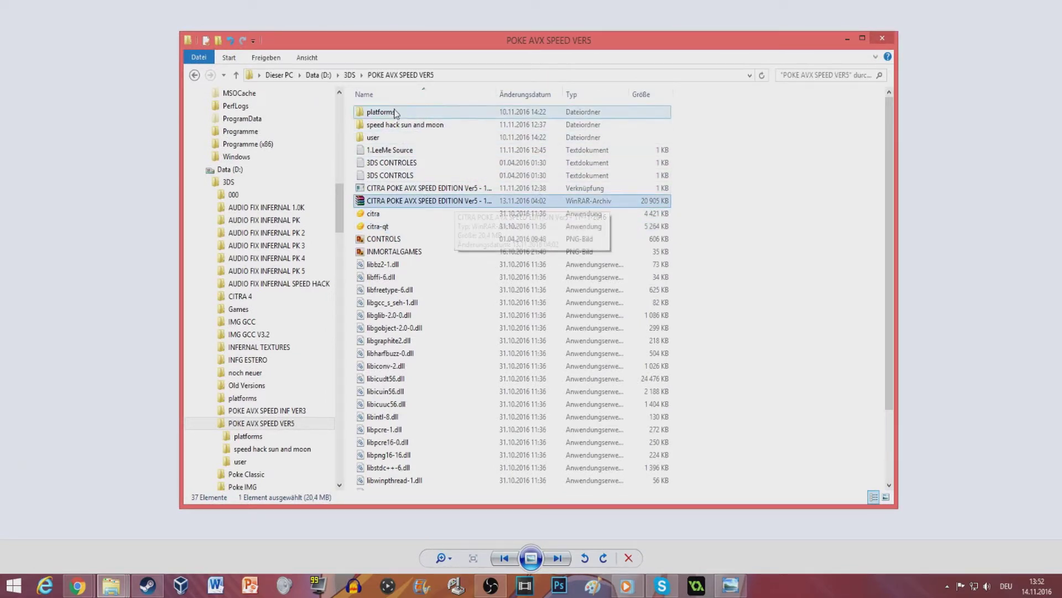
scroll(431, 354, "down", 3)
scroll(430, 360, "up", 3)
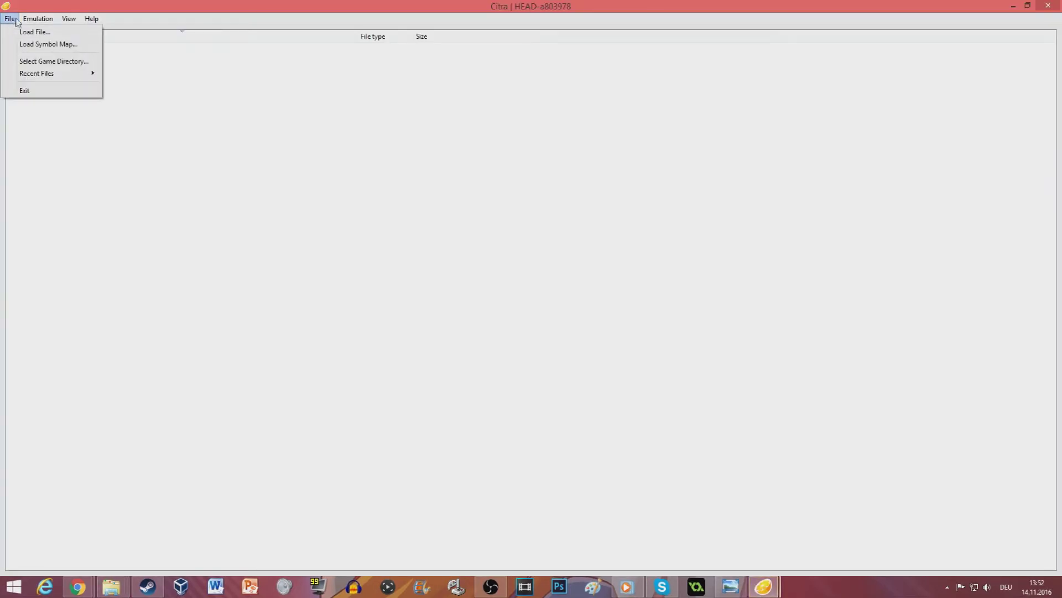
In Emulation > Configure, enable CPU JIT on General and view the System and Input tabs.
mouse_move(37, 19)
left_click(29, 76)
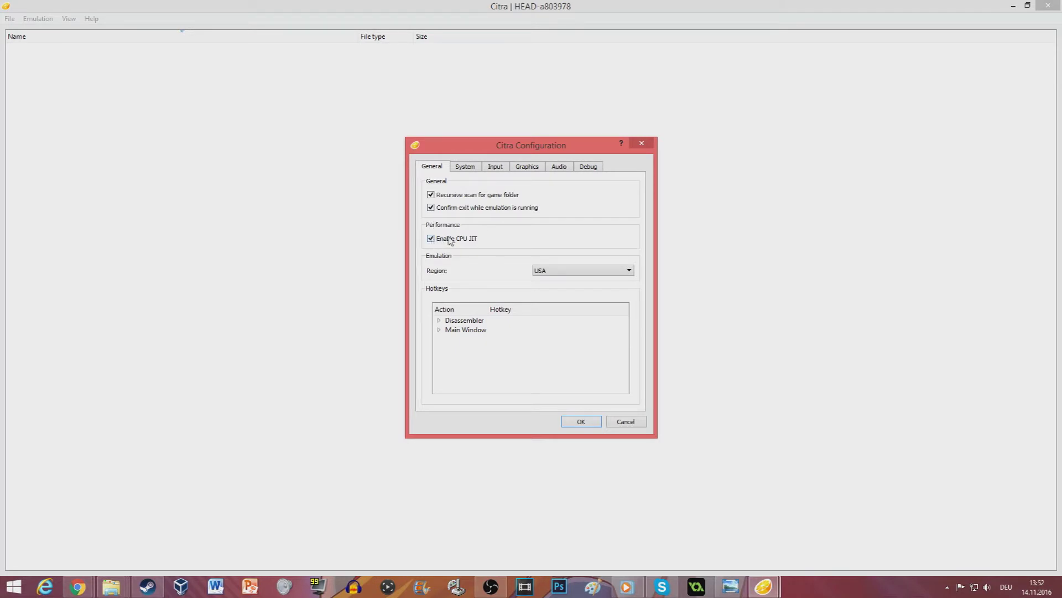
left_click(469, 171)
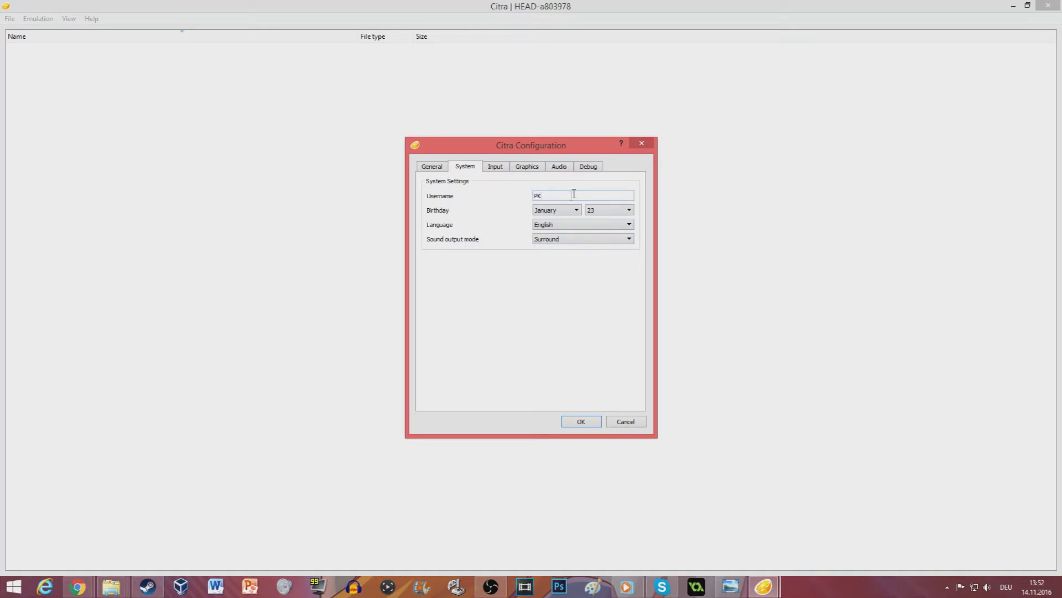
left_click(495, 168)
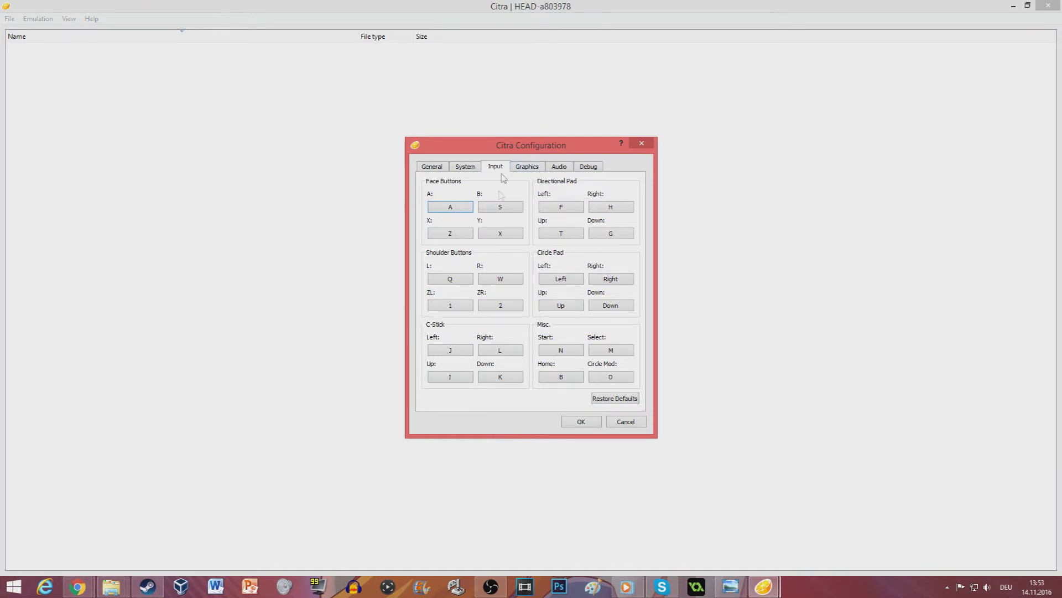
Enable V-Sync on Graphics, review the General, Audio and Debug tabs, and save with OK.
left_click(524, 168)
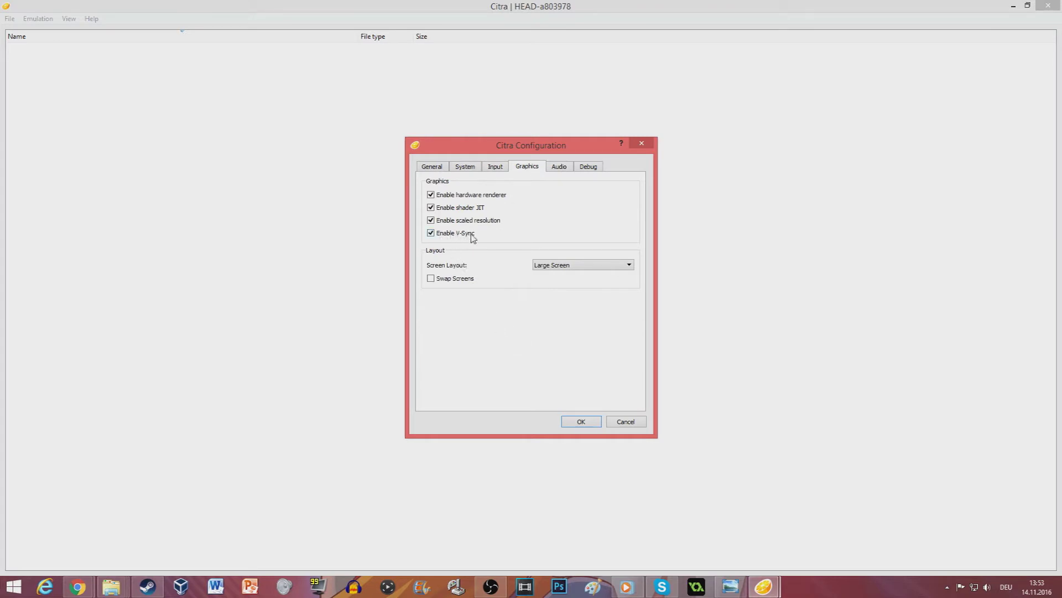
left_click(431, 168)
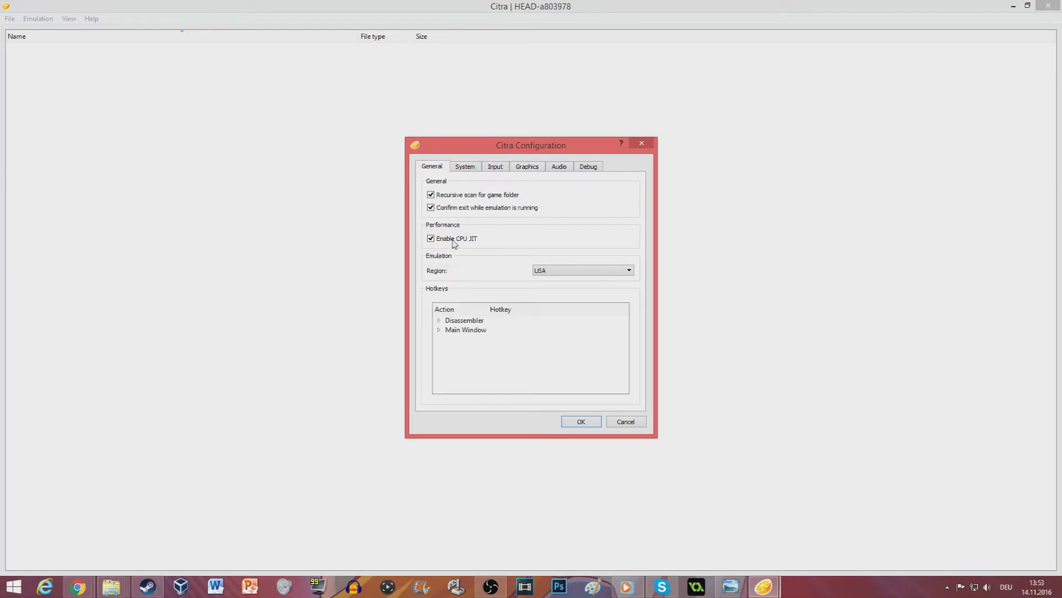
left_click(527, 166)
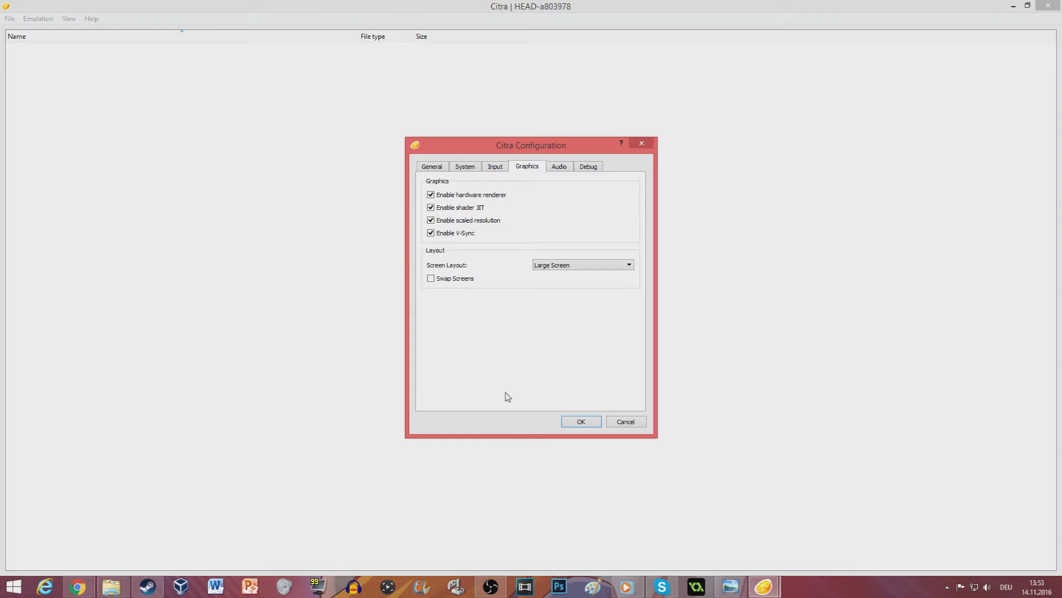
left_click(560, 167)
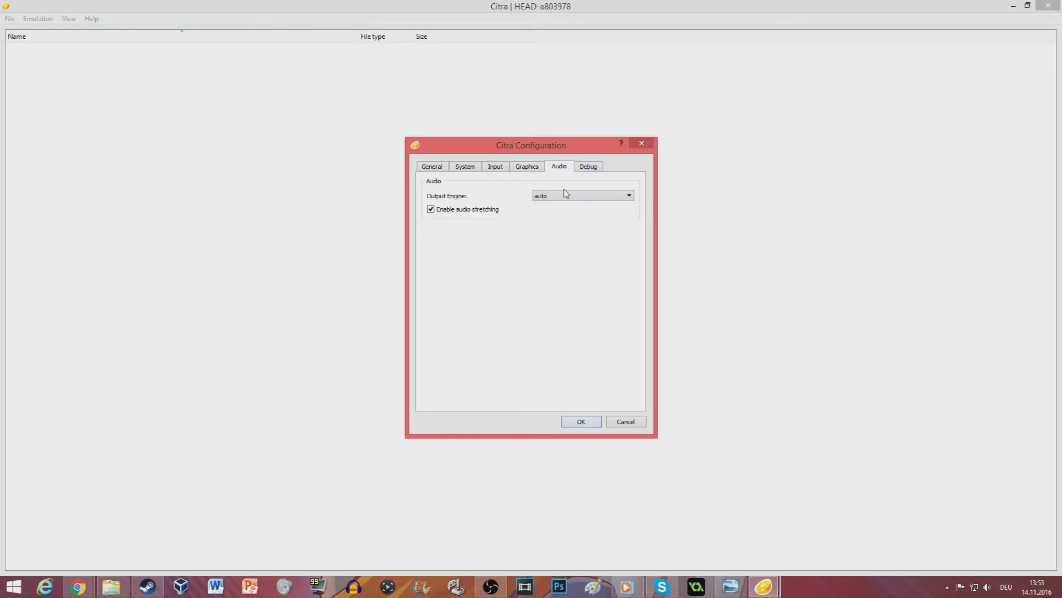
left_click(582, 167)
left_click(427, 167)
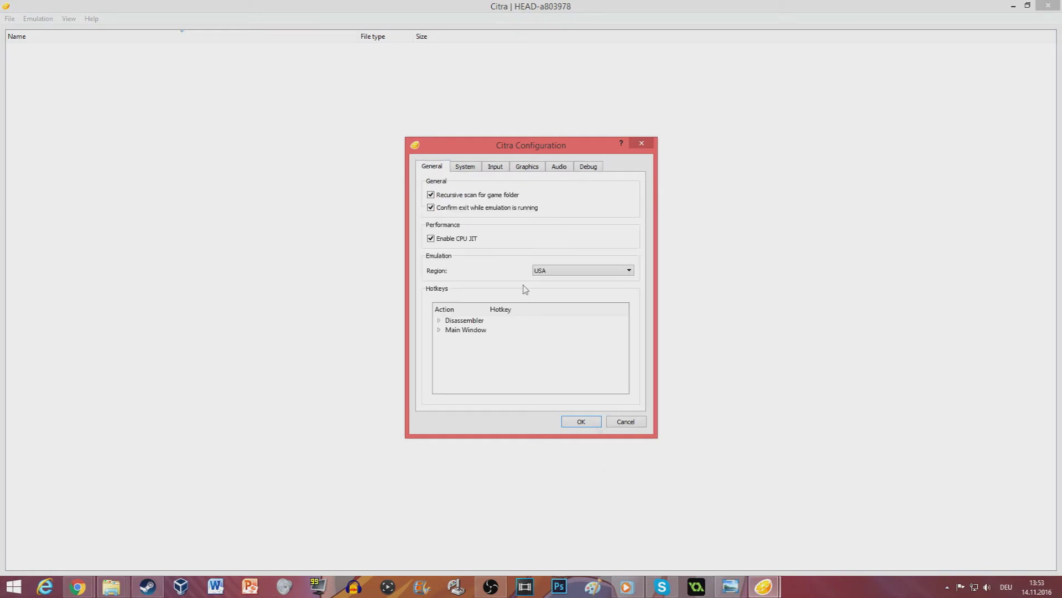
left_click(580, 422)
left_click(35, 19)
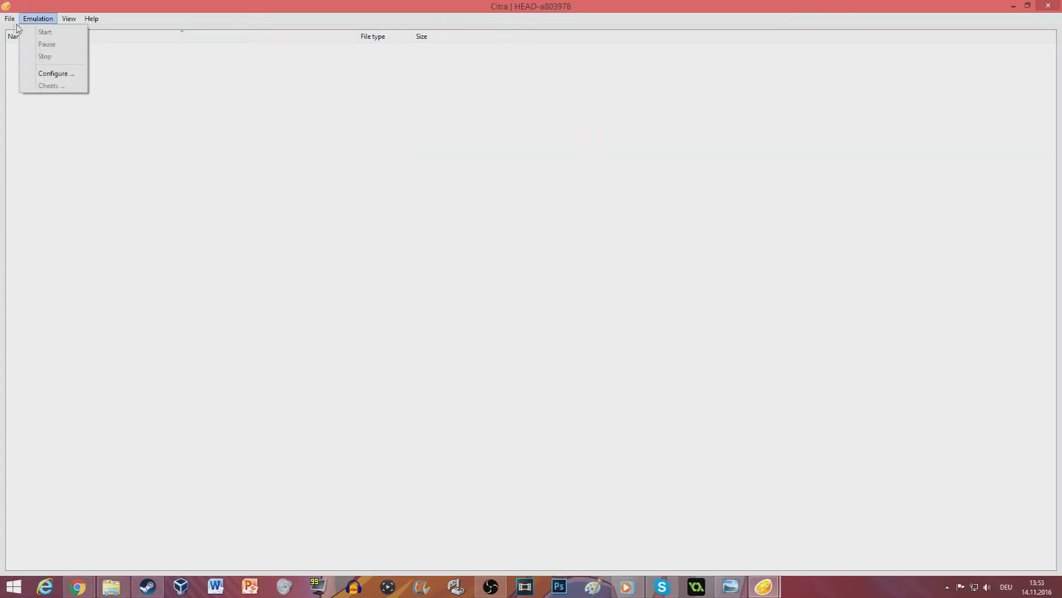
Load Pokémon Sun from Recent Files and continue the Route 1 save with Weiter.
mouse_move(11, 19)
mouse_move(60, 73)
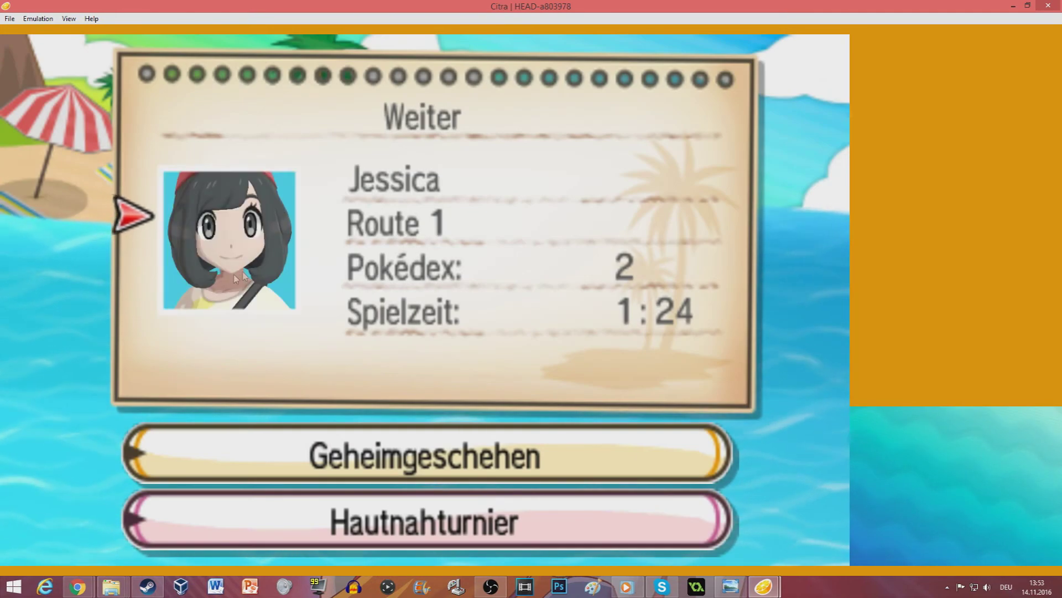
key("Down")
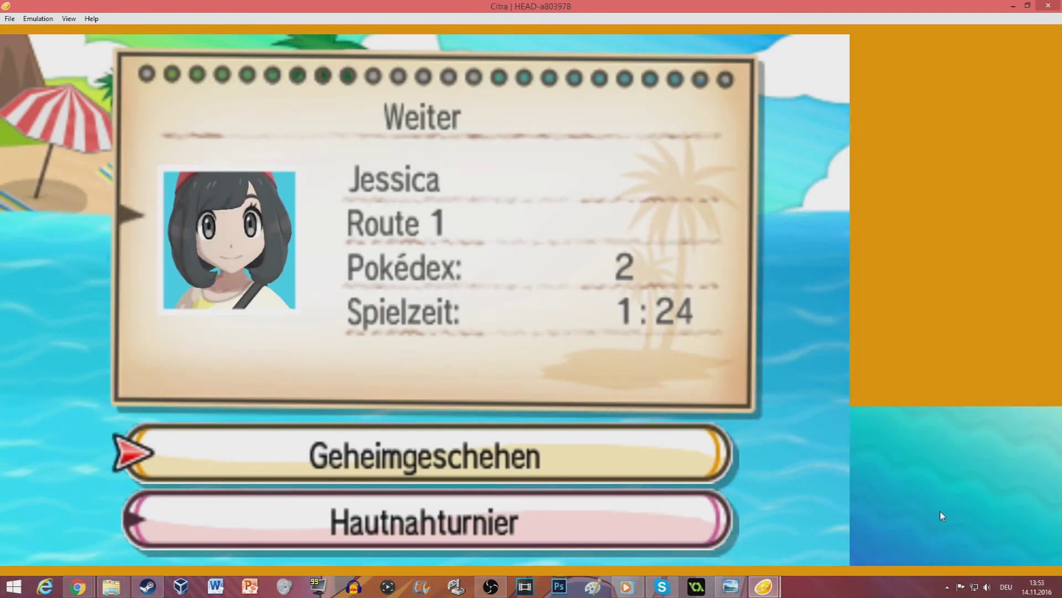
key("Down")
key("Down")
key("Down")
key("Up")
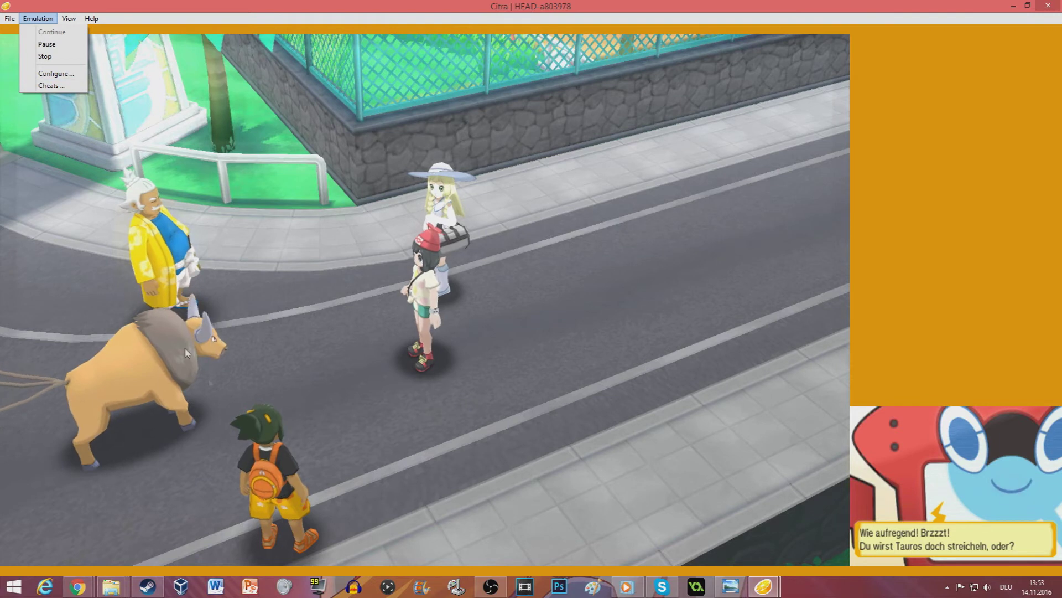
Turn on the 'no blacklines' and 'faster commun' Gateway cheats in the Cheats list and save them.
left_click(63, 87)
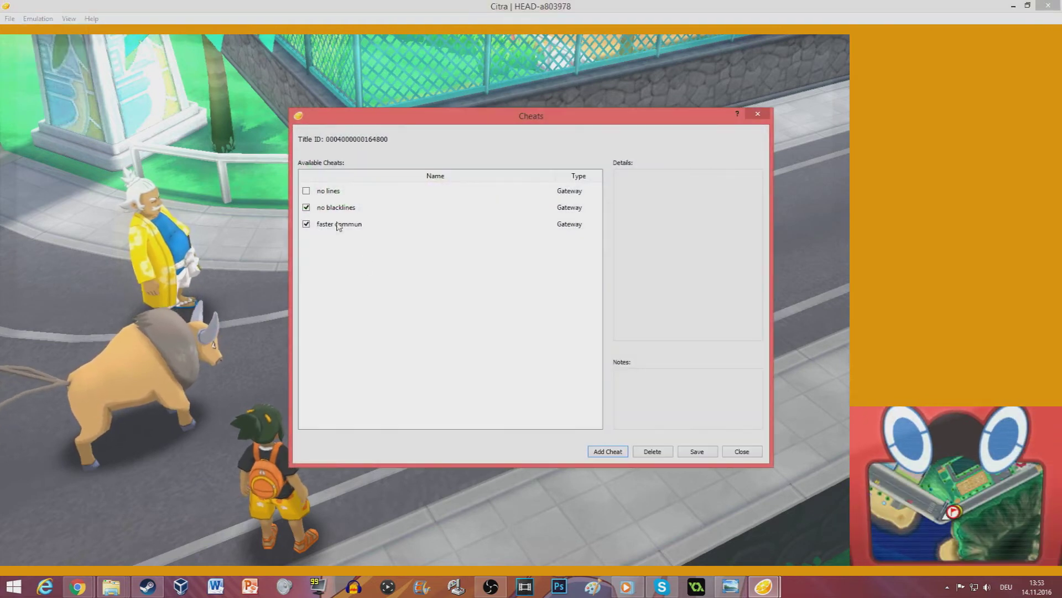
left_click(333, 209)
left_click(373, 222)
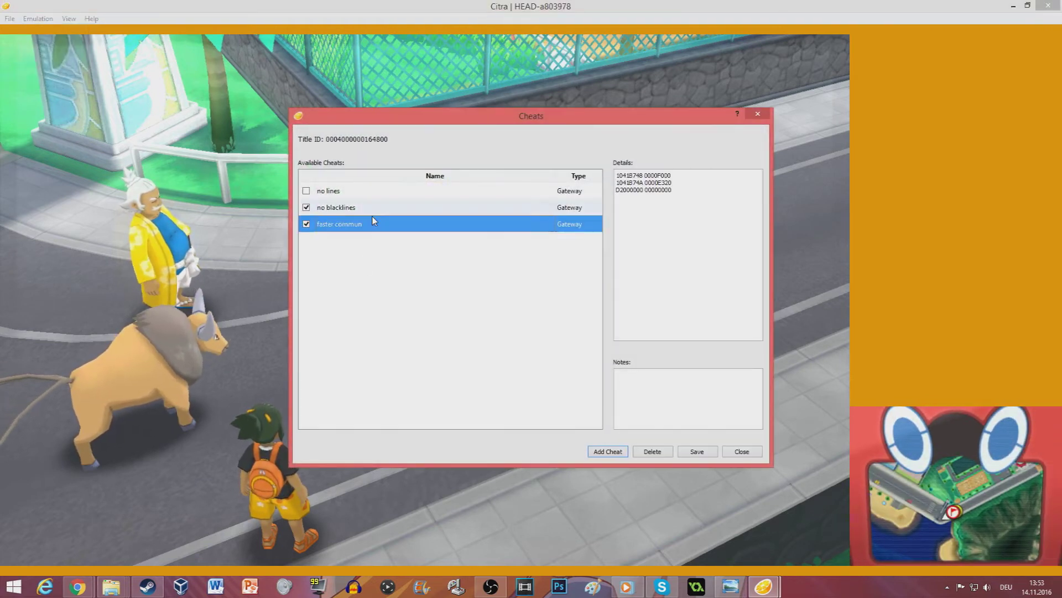
left_click(352, 210)
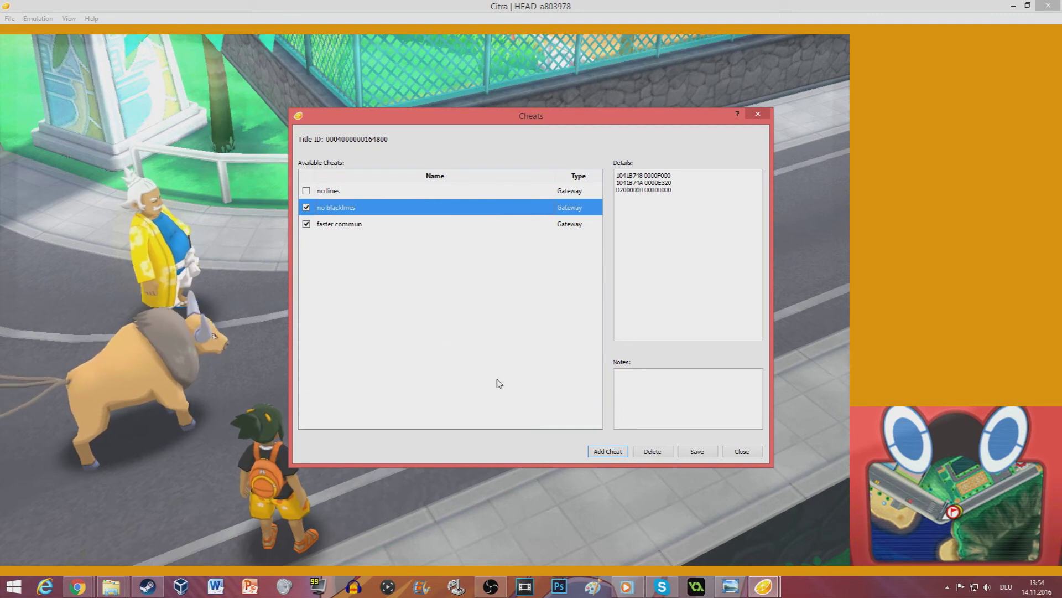
left_click(347, 224)
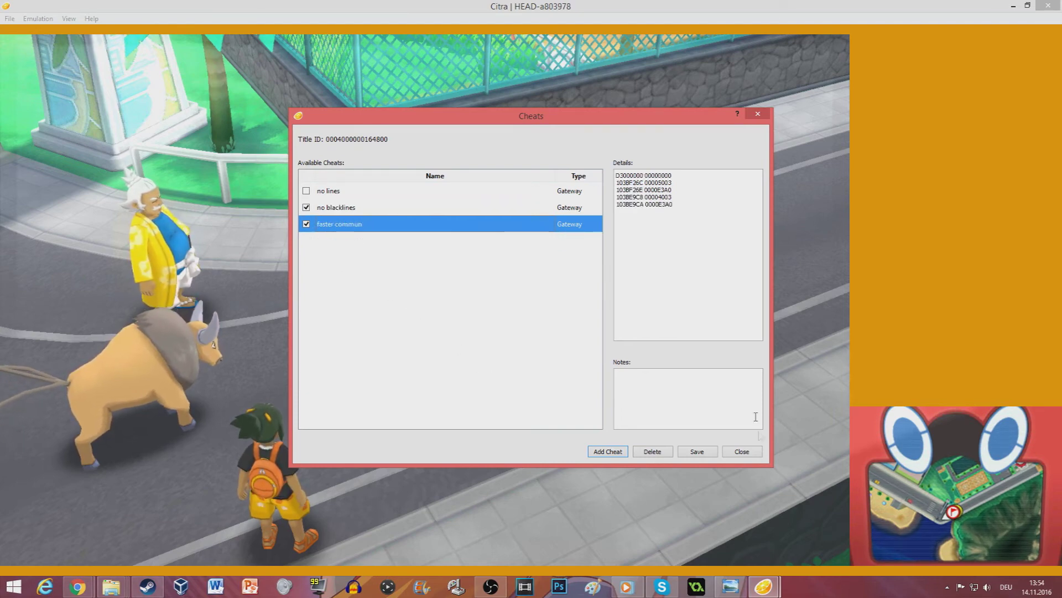
left_click(698, 452)
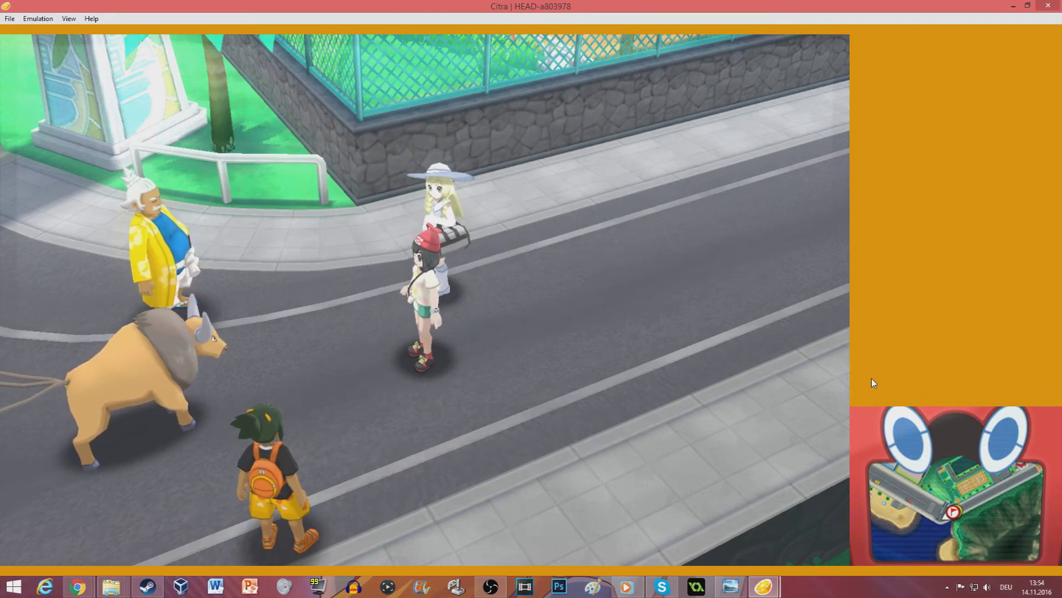
Run the player character right along the road past the fence, away from the Tauros.
key("Right")
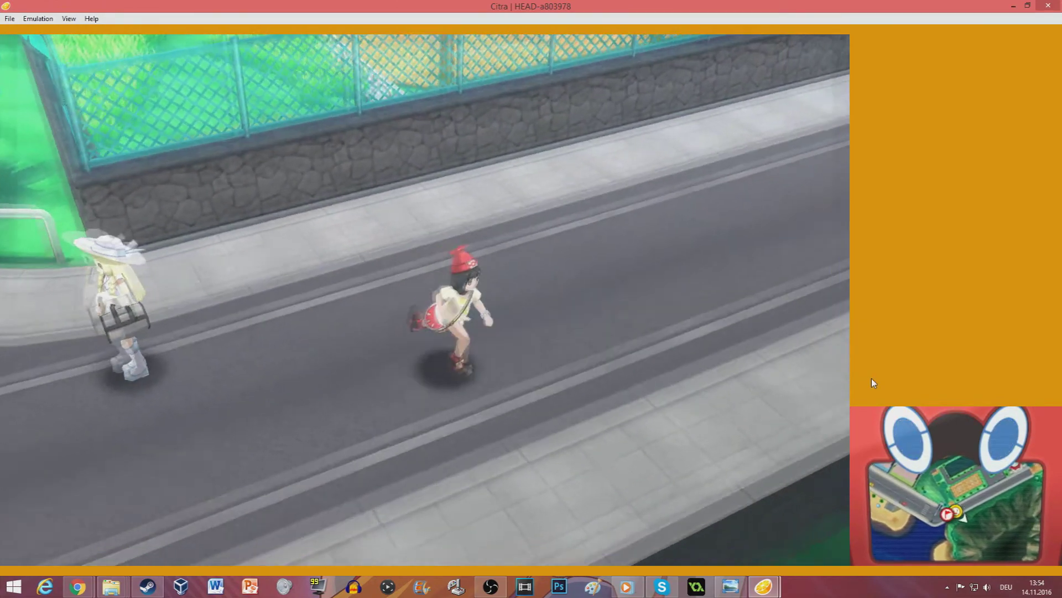